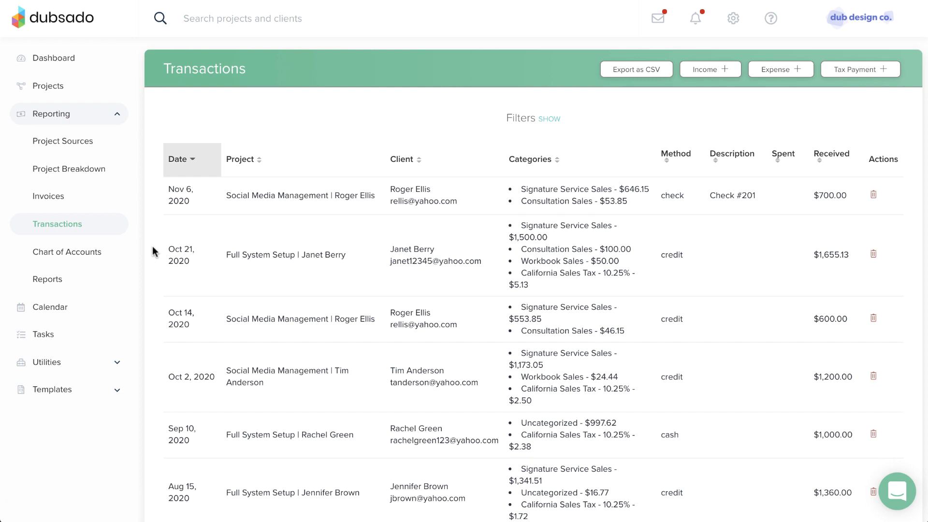
- Look through the transactions list and sort it by amount received, lowest first
{"action": "scroll", "coordinate": [152, 249], "scroll_direction": "down", "scroll_amount": 3}
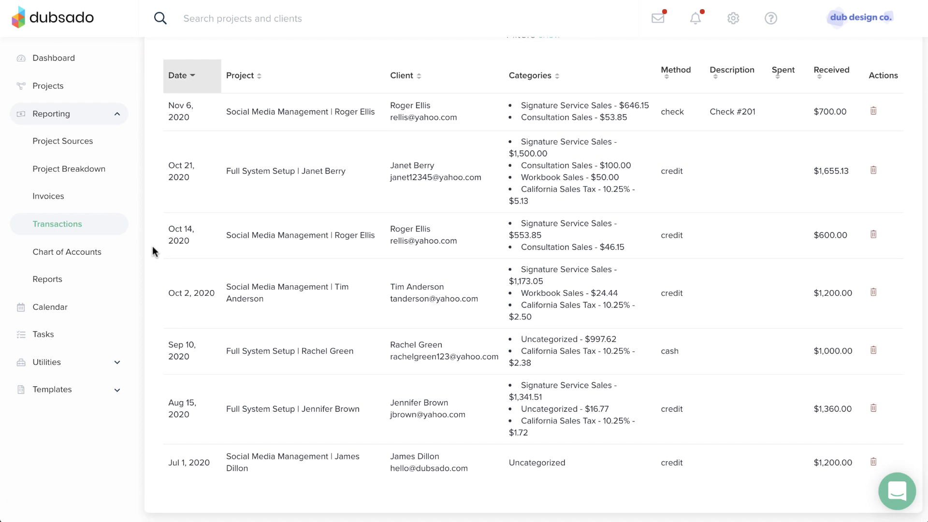
{"action": "scroll", "coordinate": [152, 247], "scroll_direction": "up", "scroll_amount": 3}
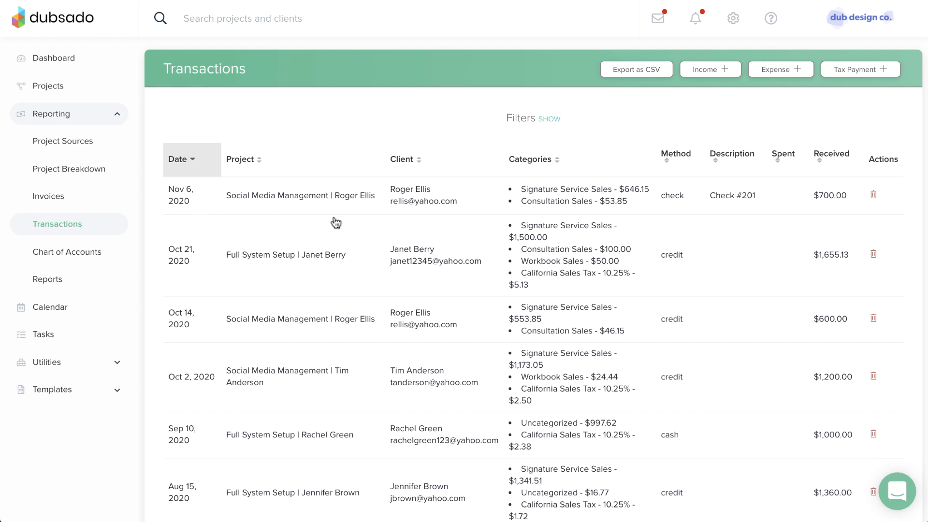
{"action": "left_click", "coordinate": [821, 166]}
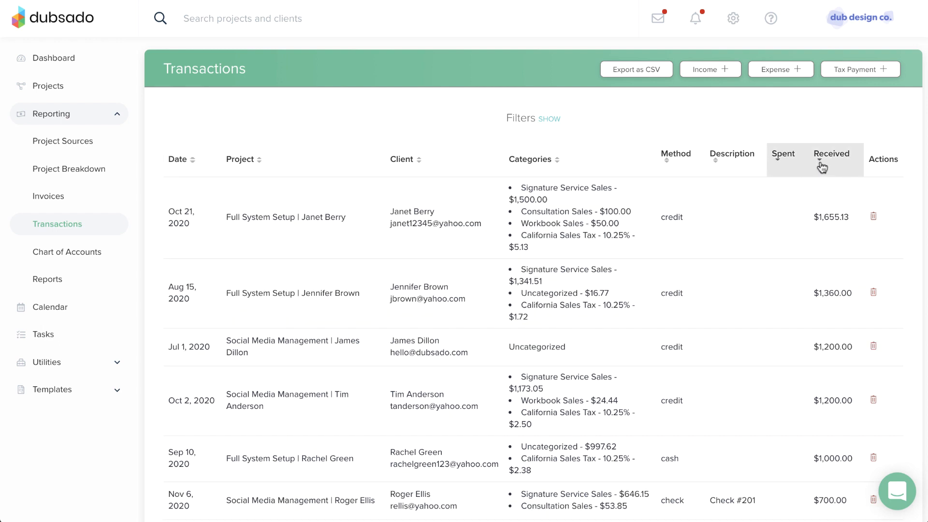
{"action": "left_click", "coordinate": [821, 166]}
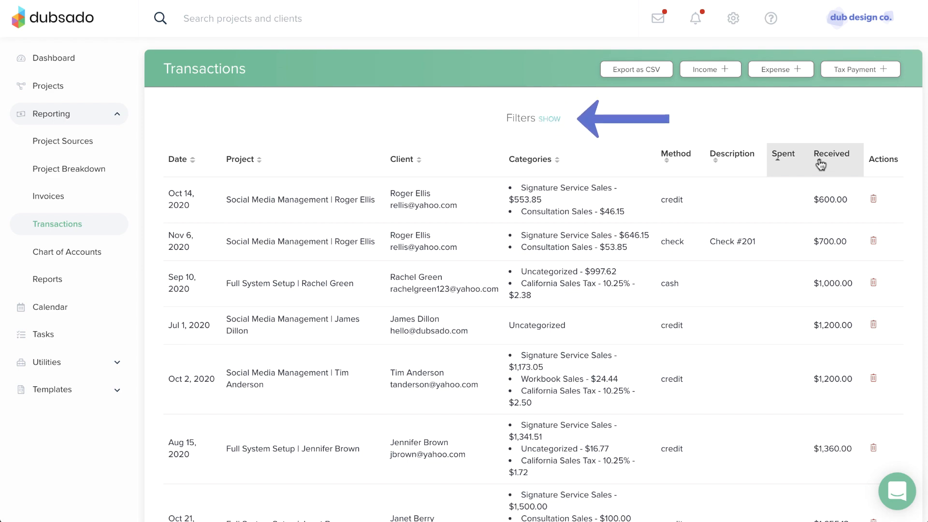
- Filter the transactions to the Social Media Management project that has the uncategorized July 1, 2020 payment
{"action": "left_click", "coordinate": [561, 120]}
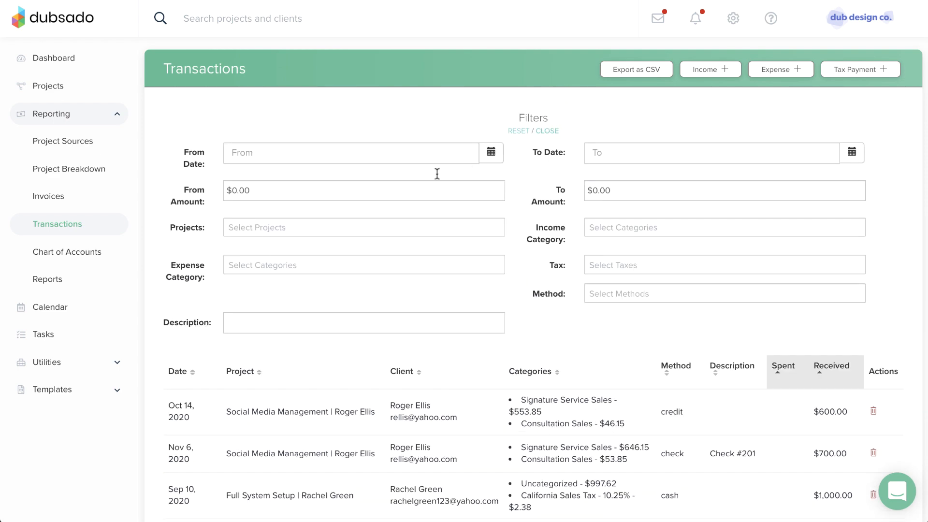
{"action": "left_click", "coordinate": [349, 223]}
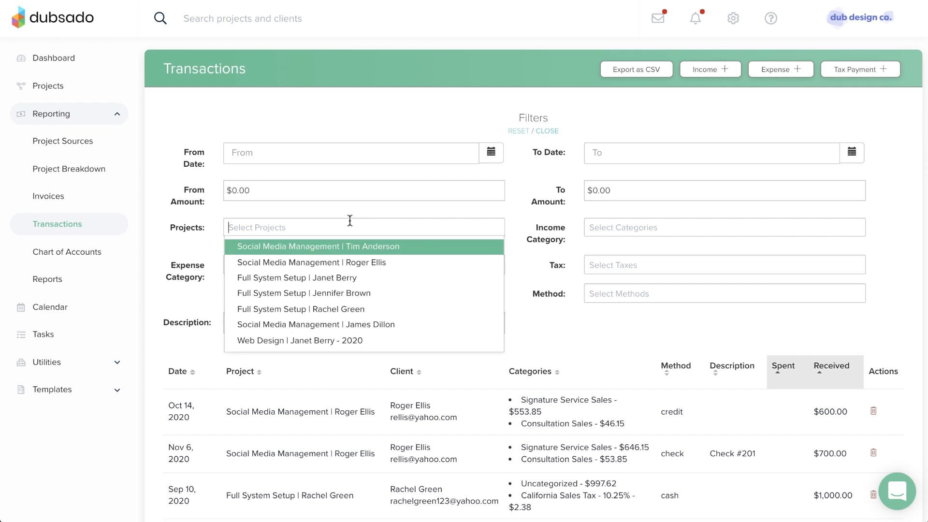
{"action": "left_click", "coordinate": [345, 325]}
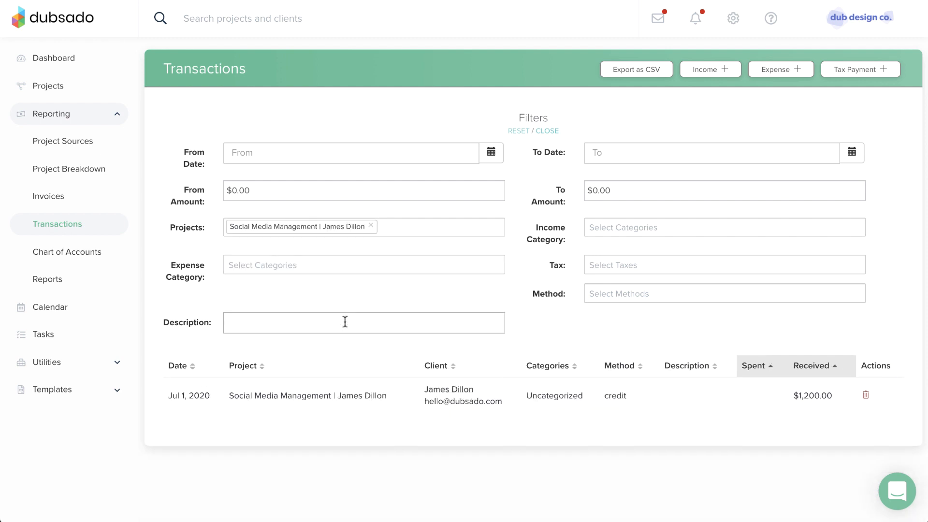
- Assign the Signature Service Sales category to the payment's Social Media Management - 6 Months item, save it, and reset and close the filters
{"action": "left_click", "coordinate": [438, 395]}
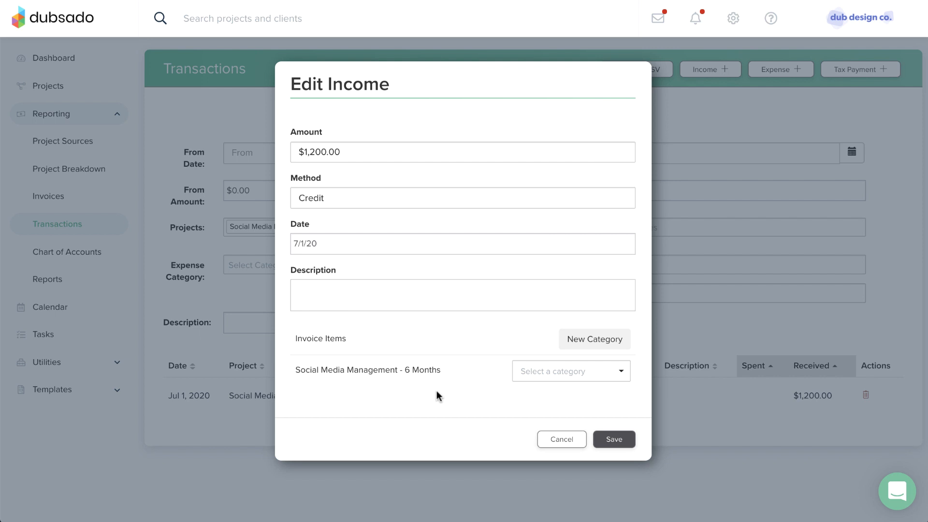
{"action": "left_click", "coordinate": [540, 372]}
{"action": "left_click", "coordinate": [546, 454]}
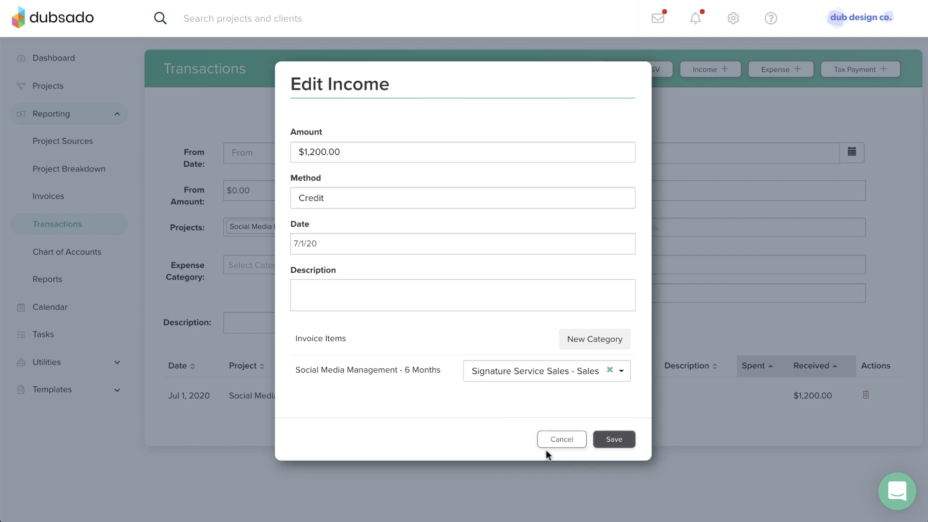
{"action": "left_click", "coordinate": [613, 440]}
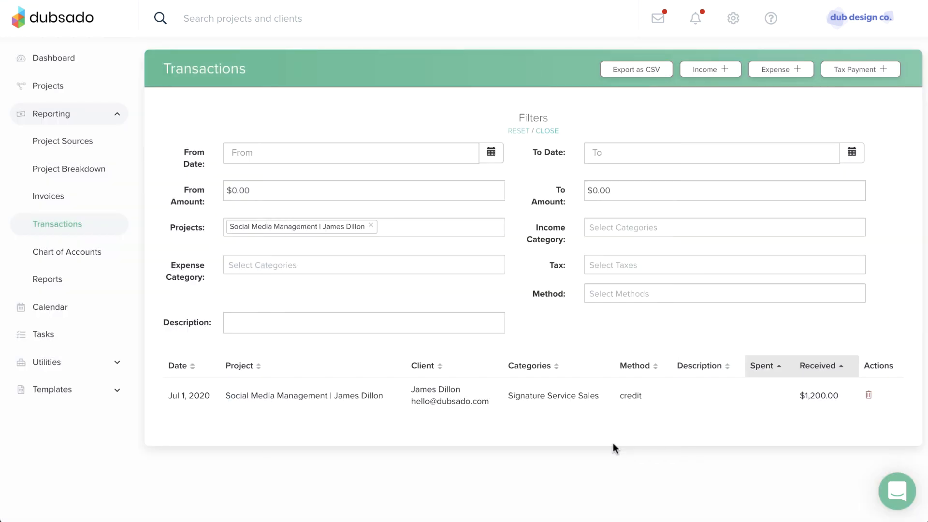
{"action": "left_click", "coordinate": [516, 133]}
{"action": "left_click", "coordinate": [544, 131]}
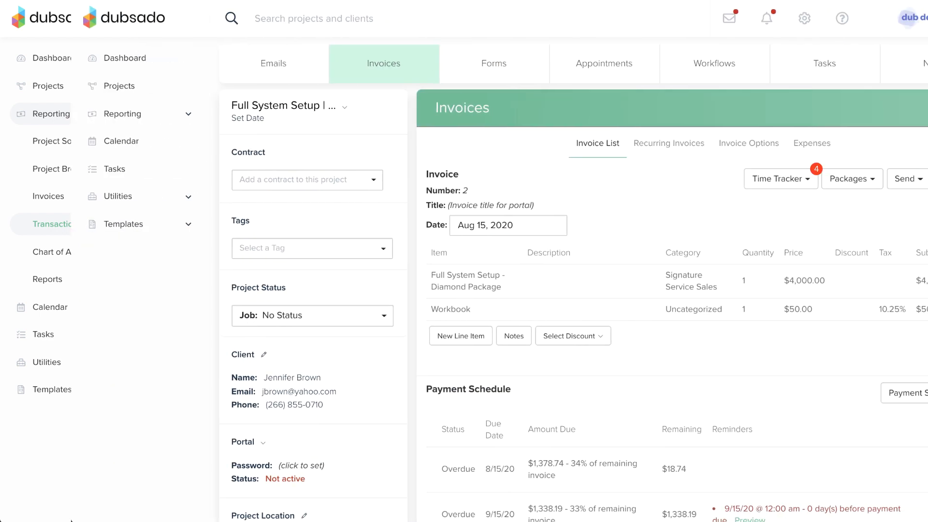
- Open the Apply options on the Full System Setup project's invoice, and view the Add Income form for transactions before cancelling it
{"action": "left_click", "coordinate": [885, 179]}
{"action": "left_click", "coordinate": [865, 202]}
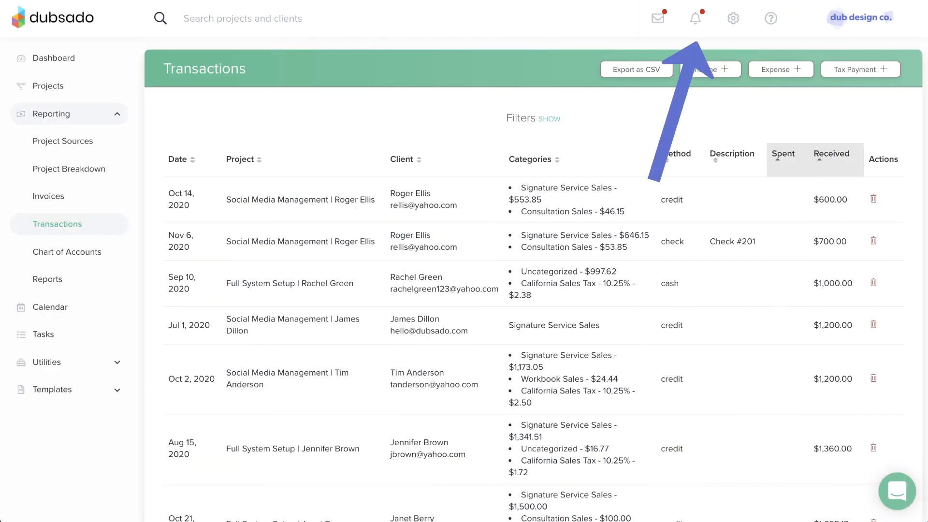
{"action": "left_click", "coordinate": [698, 71]}
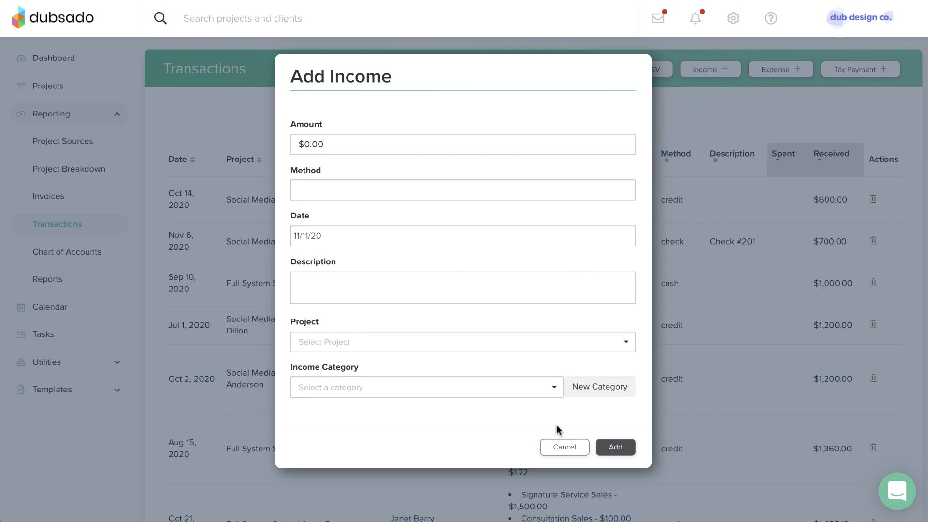
{"action": "left_click", "coordinate": [558, 451]}
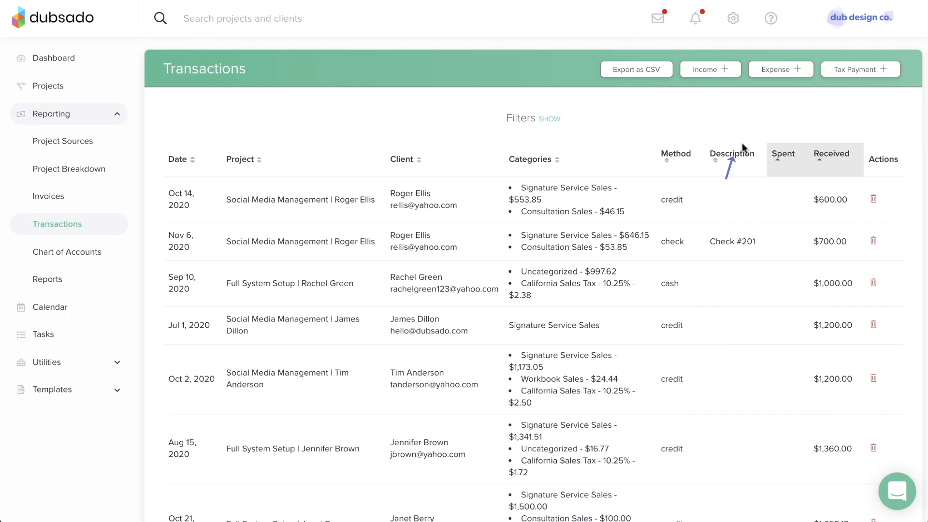
- Review the Add Expense form with its project choices and the Add Tax Payment form, cancelling both without adding anything
{"action": "left_click", "coordinate": [770, 72]}
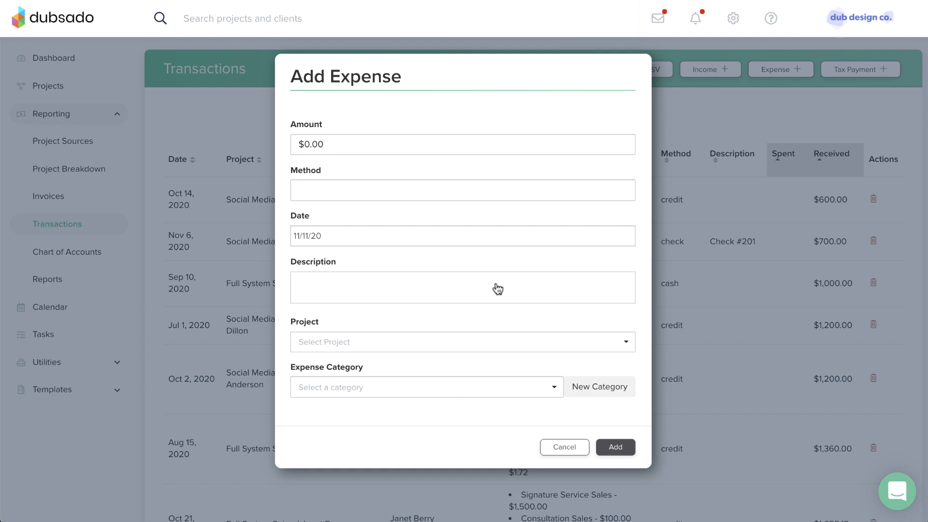
{"action": "left_click", "coordinate": [495, 342]}
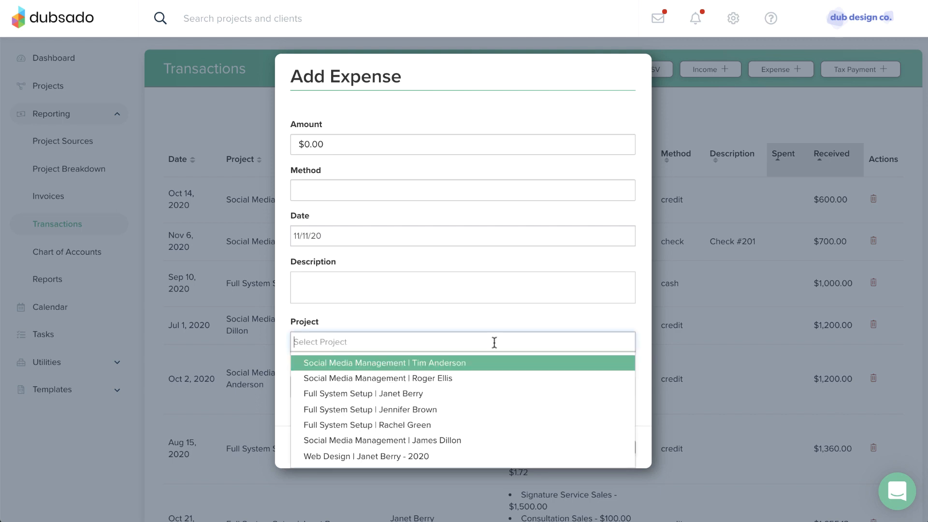
{"action": "left_click", "coordinate": [494, 316]}
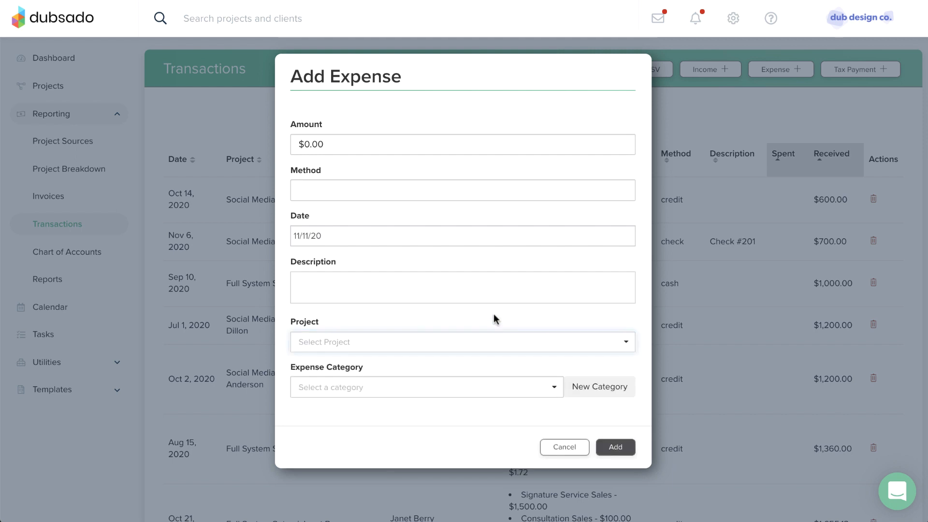
{"action": "left_click", "coordinate": [566, 446]}
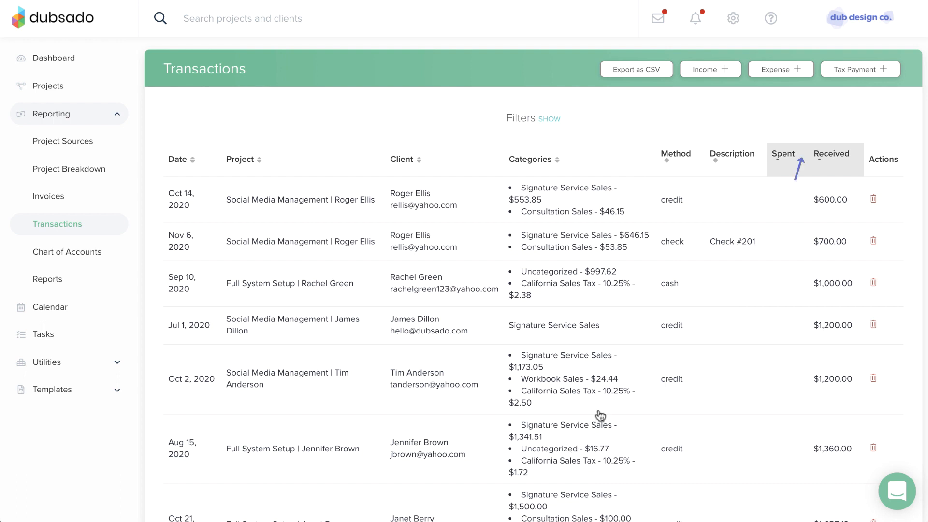
{"action": "left_click", "coordinate": [841, 75]}
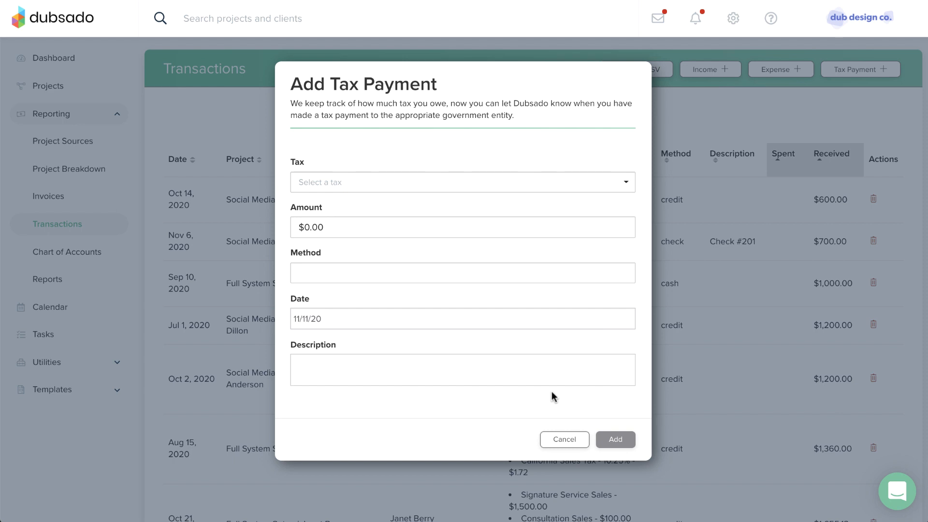
{"action": "left_click", "coordinate": [556, 439]}
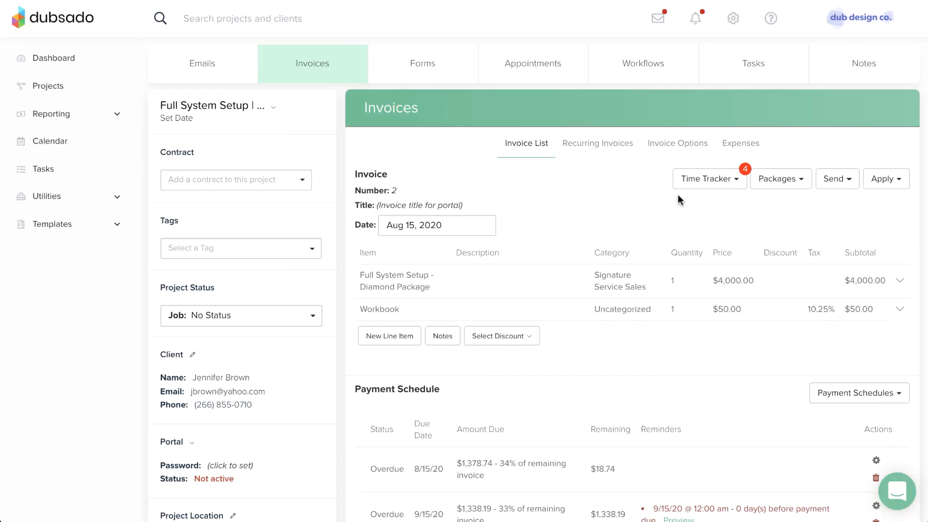
- Show the expenses of the Full System Setup project and open the form for adding an expense
{"action": "left_click", "coordinate": [729, 147]}
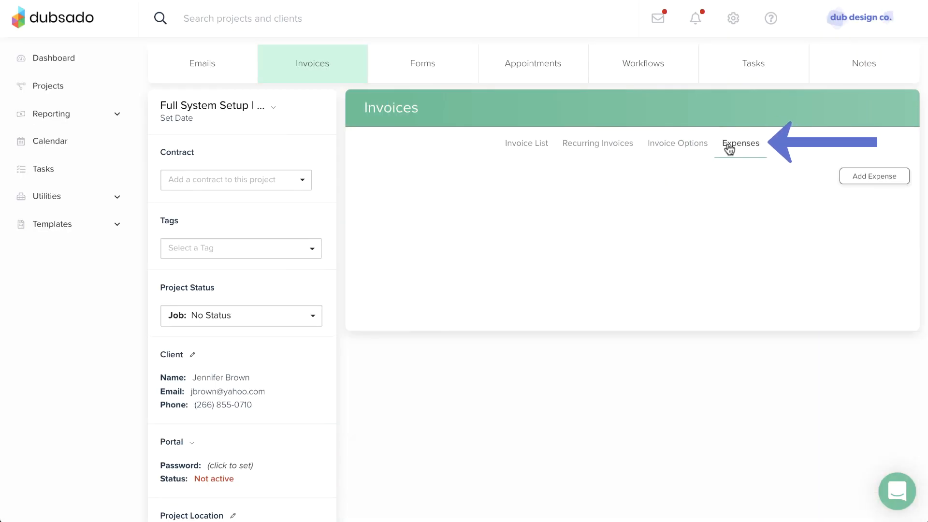
{"action": "left_click", "coordinate": [856, 177]}
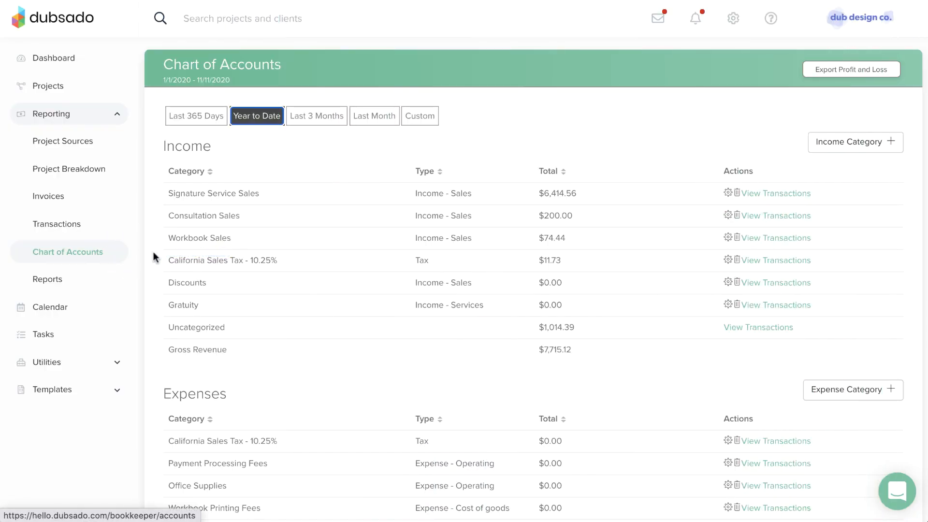
- Review the income and expense categories in the Chart of Accounts for Last Month, and return the period to Year to Date
{"action": "scroll", "coordinate": [333, 273], "scroll_direction": "down", "scroll_amount": 2}
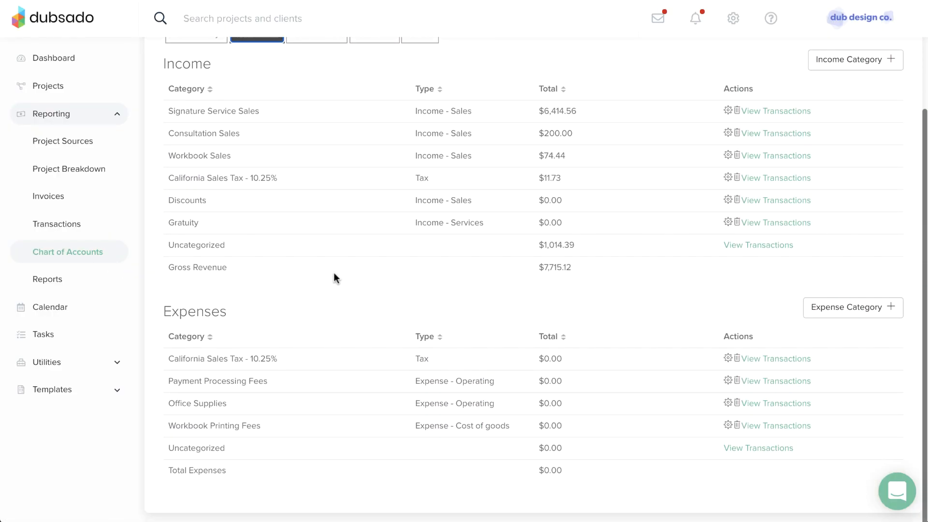
{"action": "scroll", "coordinate": [333, 274], "scroll_direction": "up", "scroll_amount": 2}
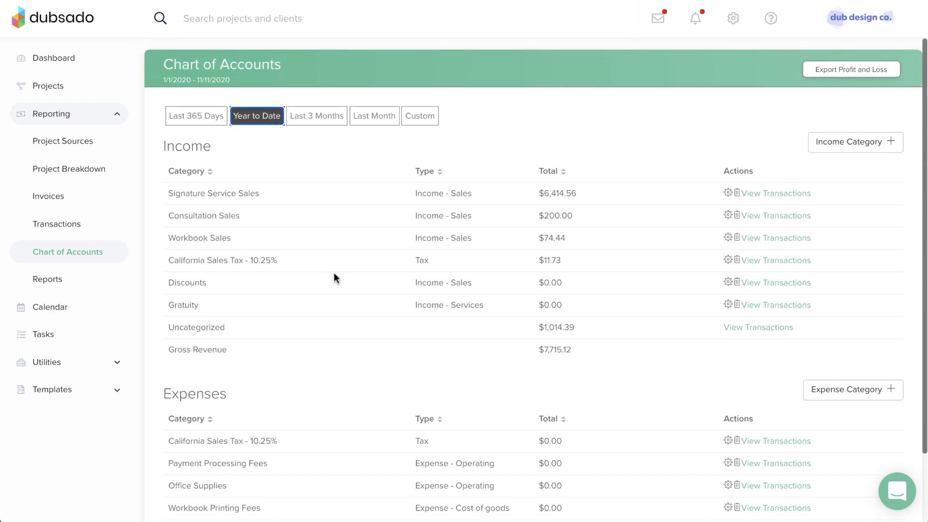
{"action": "left_click", "coordinate": [386, 121]}
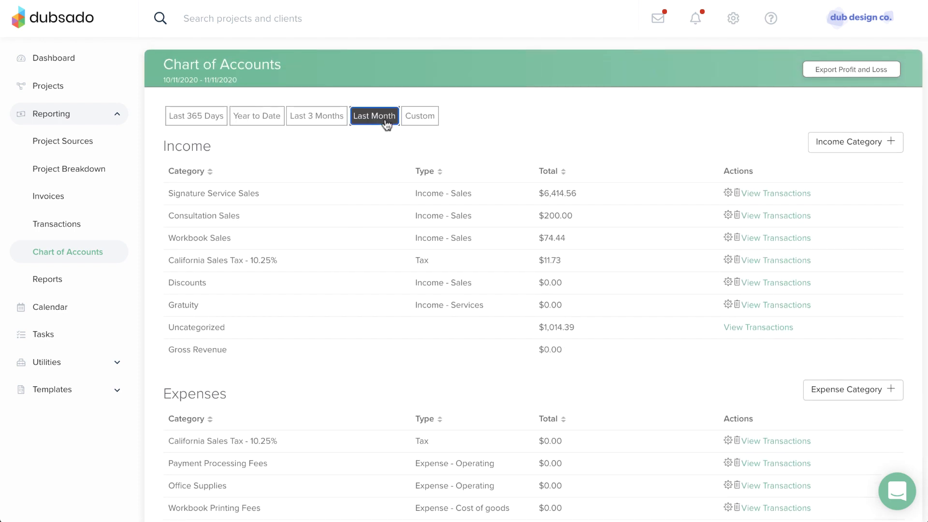
{"action": "left_click", "coordinate": [261, 119]}
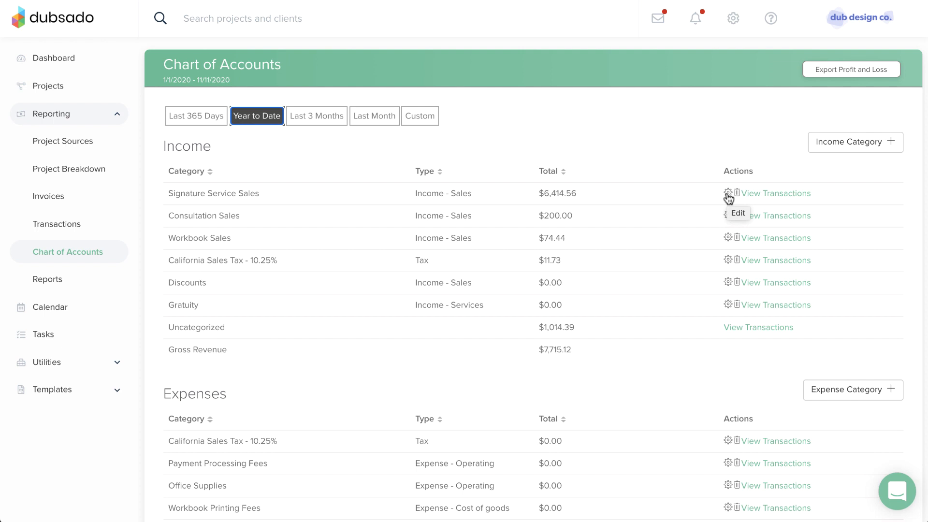
- Open the California Sales Tax income item for editing and save it
{"action": "left_click", "coordinate": [727, 262]}
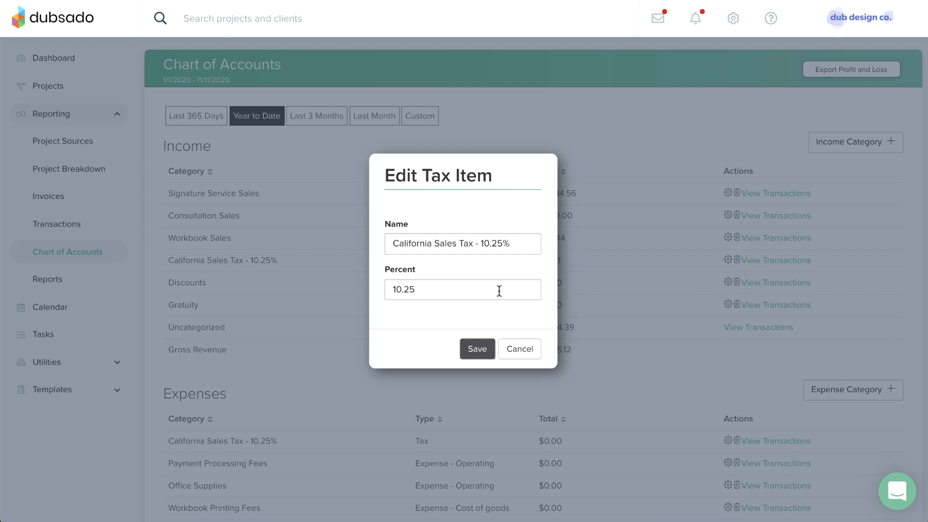
{"action": "left_click", "coordinate": [480, 346]}
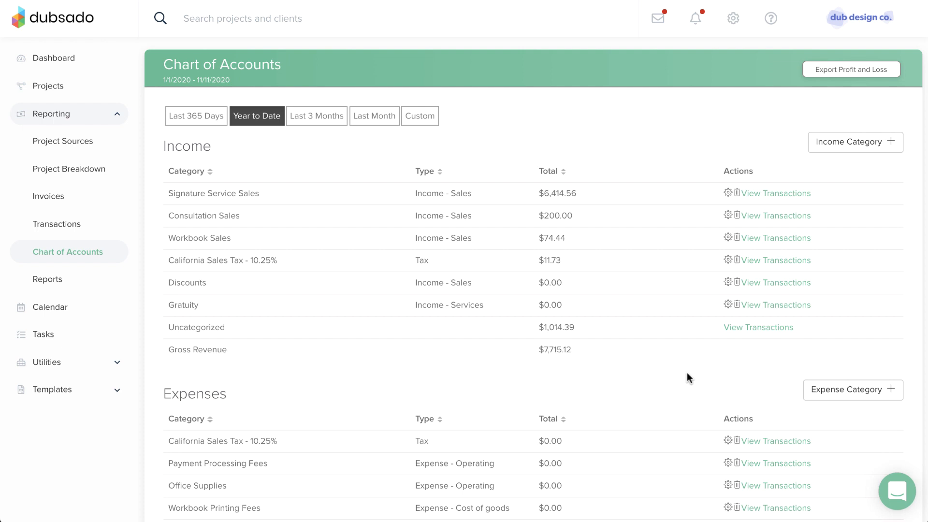
- From the uncategorized income, open the Sep 10, 2020 payment and assign Signature Service Sales to its Full System Setup - Diamond Package item
{"action": "left_click", "coordinate": [746, 330]}
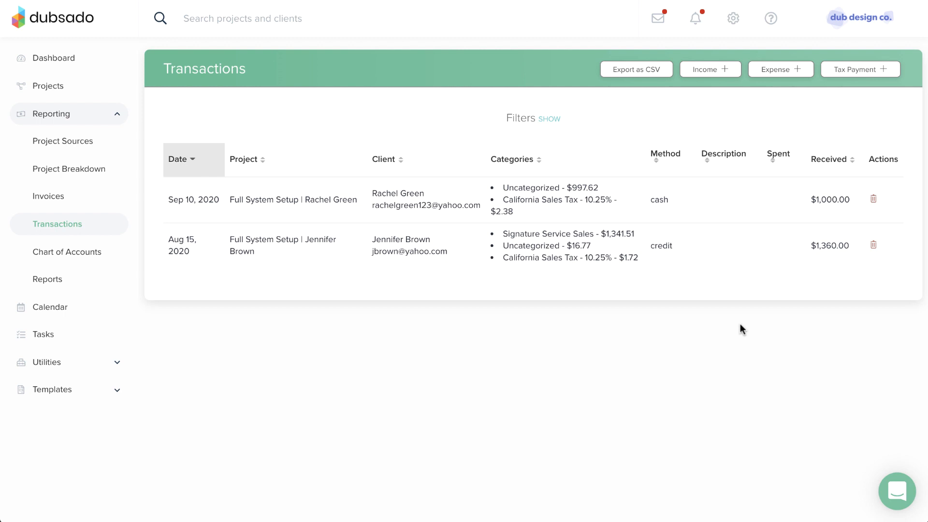
{"action": "left_click", "coordinate": [561, 197]}
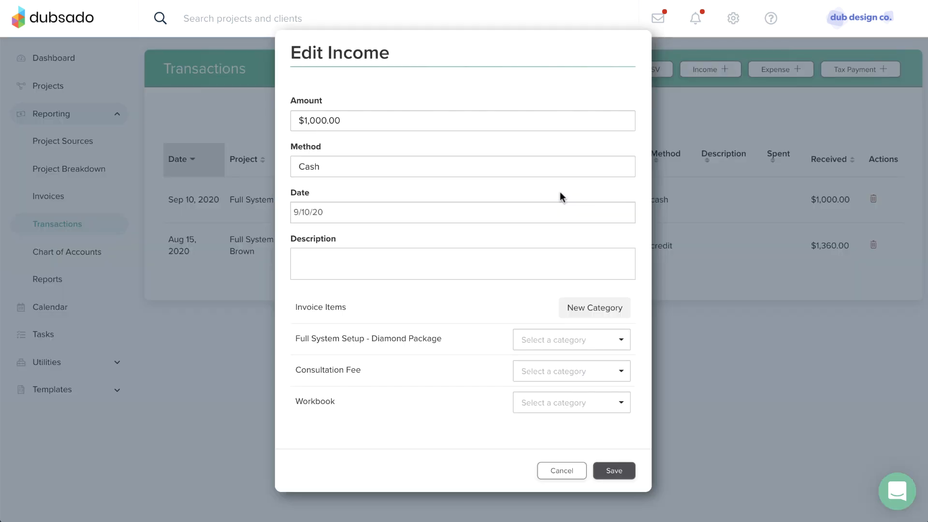
{"action": "left_click", "coordinate": [554, 333]}
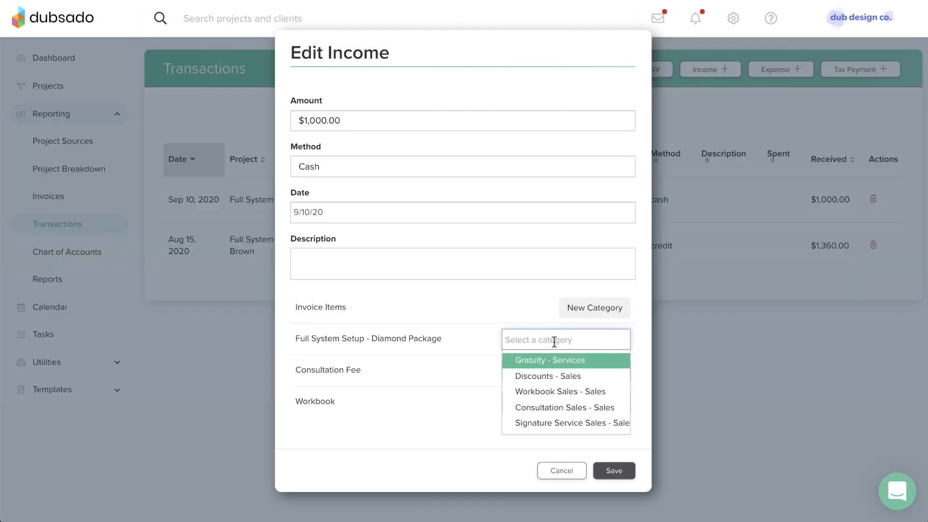
{"action": "left_click", "coordinate": [552, 418]}
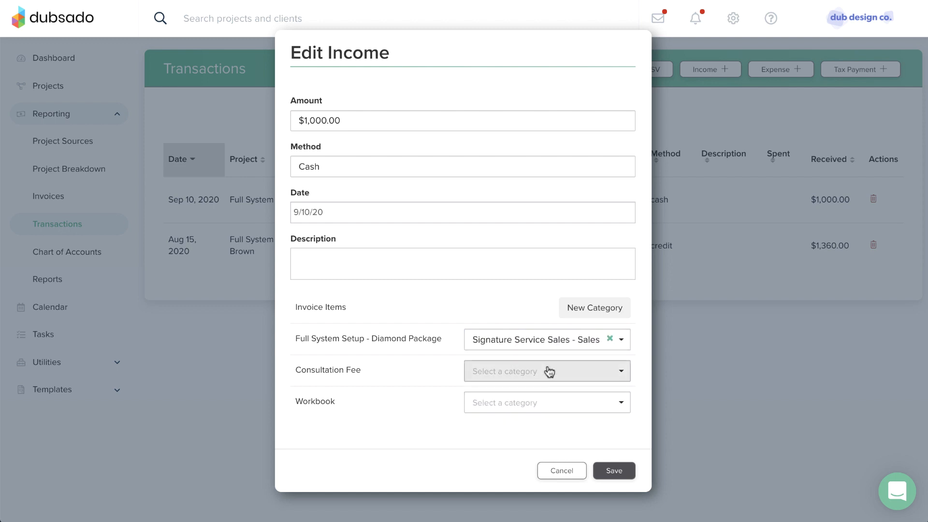
- Assign Consultation Sales to the payment's Consultation Fee item and Workbook Sales to its Workbook item
{"action": "left_click", "coordinate": [548, 370]}
{"action": "left_click", "coordinate": [546, 438]}
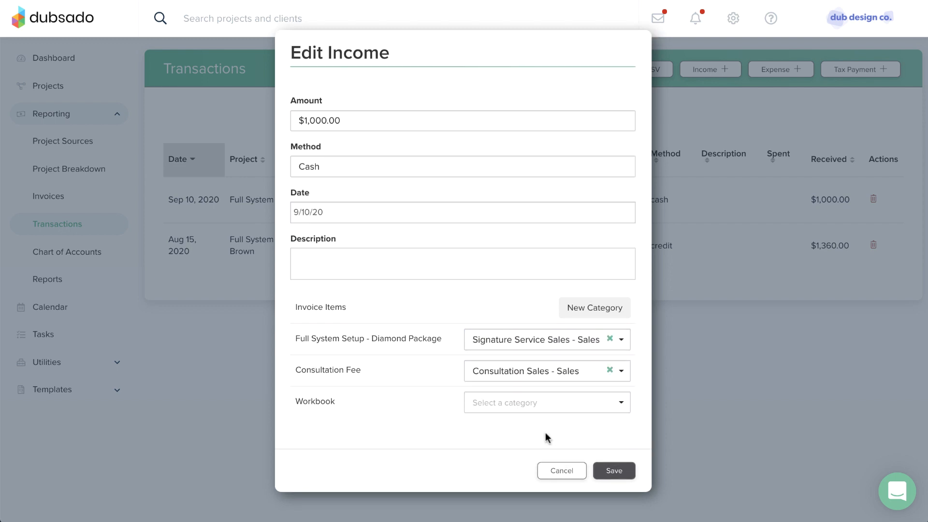
{"action": "left_click", "coordinate": [537, 405]}
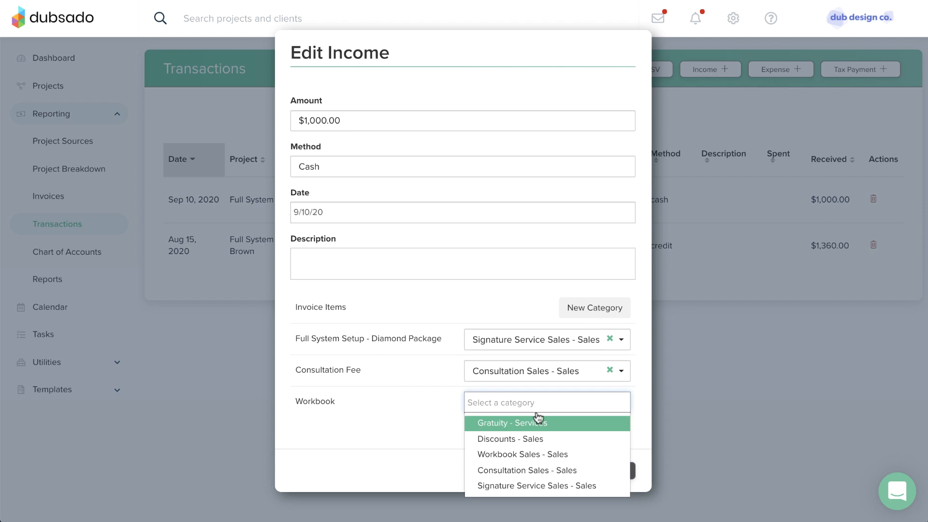
{"action": "left_click", "coordinate": [537, 454]}
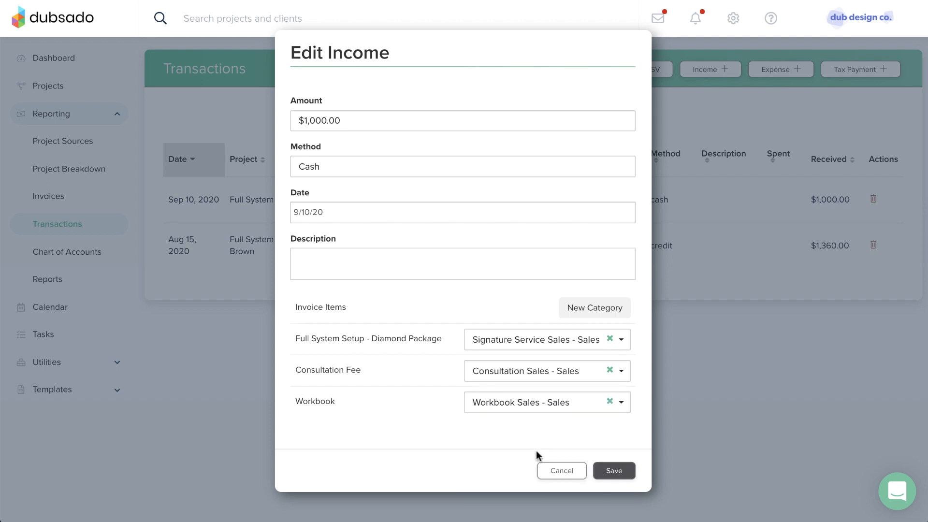
- Save the category assignments on the Sep 10, 2020 income payment
{"action": "left_click", "coordinate": [607, 475]}
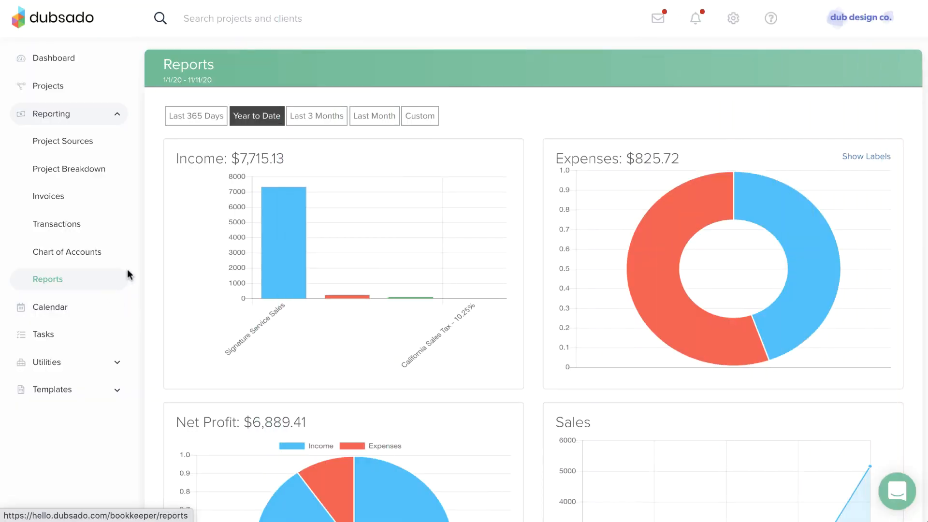
- Examine the Year to Date income, expenses, net profit and sales charts in Reports, and switch the period to Last Month
{"action": "scroll", "coordinate": [186, 255], "scroll_direction": "down", "scroll_amount": 4}
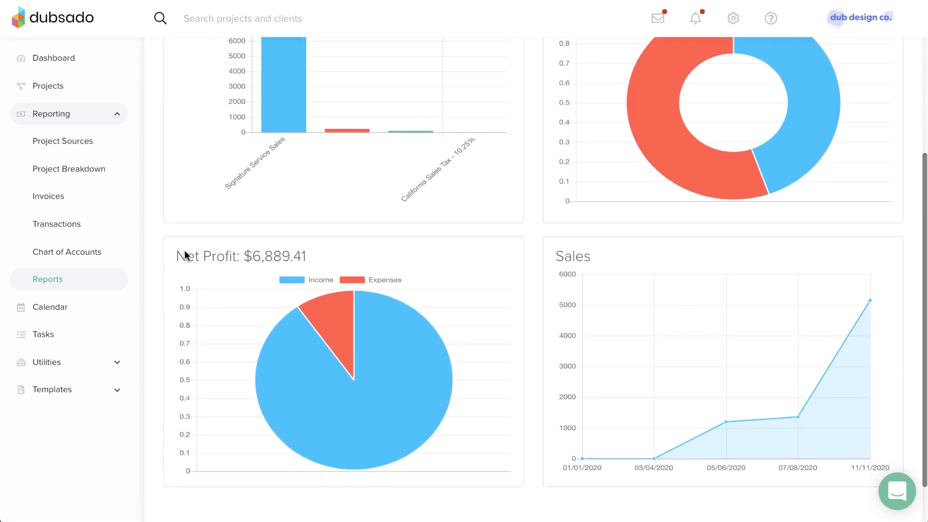
{"action": "scroll", "coordinate": [185, 254], "scroll_direction": "up", "scroll_amount": 3}
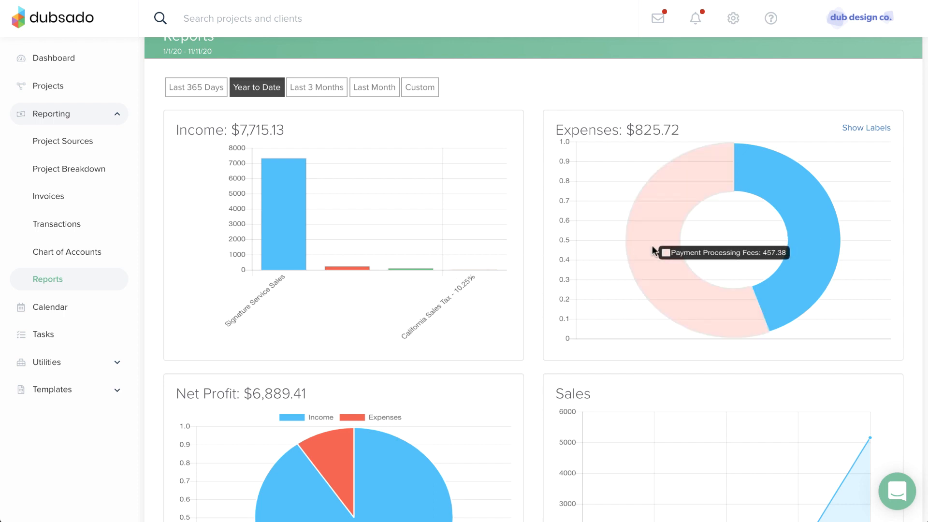
{"action": "mouse_move", "coordinate": [801, 250]}
{"action": "scroll", "coordinate": [811, 250], "scroll_direction": "down", "scroll_amount": 3}
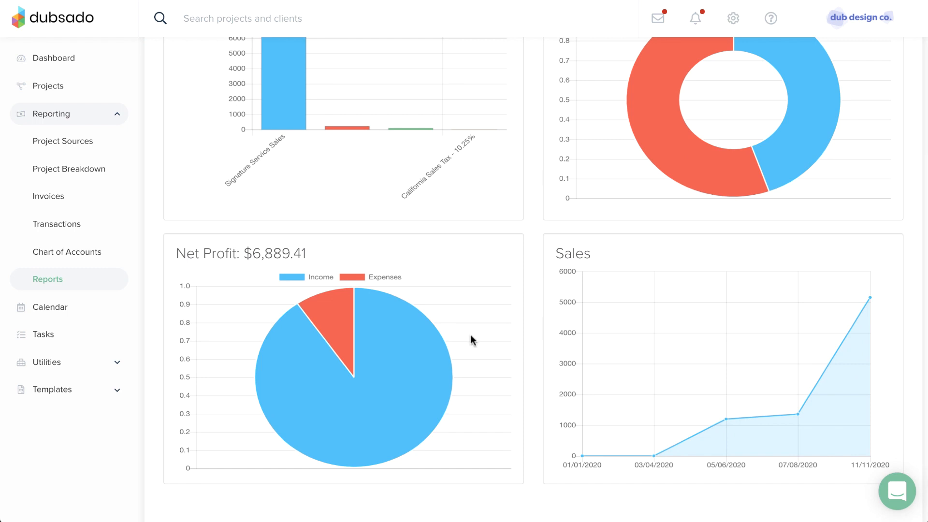
{"action": "mouse_move", "coordinate": [412, 354]}
{"action": "mouse_move", "coordinate": [333, 314]}
{"action": "scroll", "coordinate": [703, 331], "scroll_direction": "up", "scroll_amount": 3}
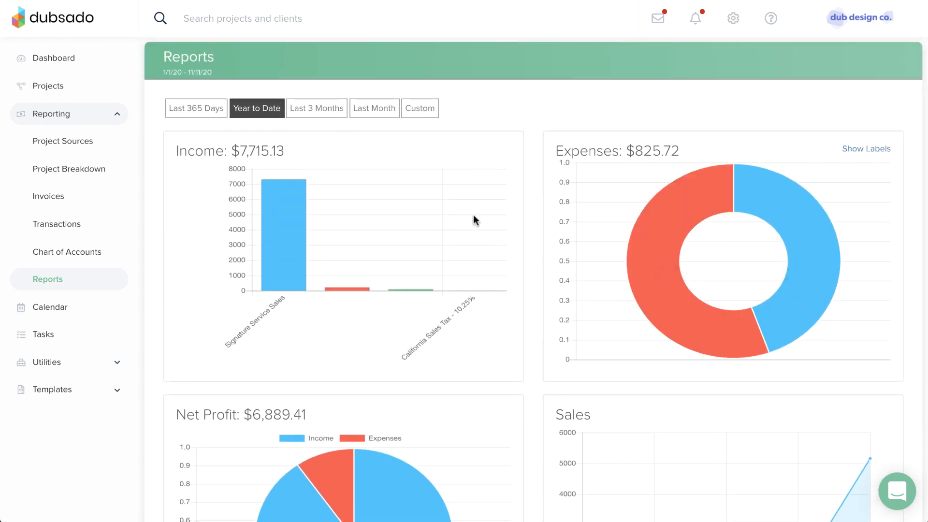
{"action": "left_click", "coordinate": [364, 108]}
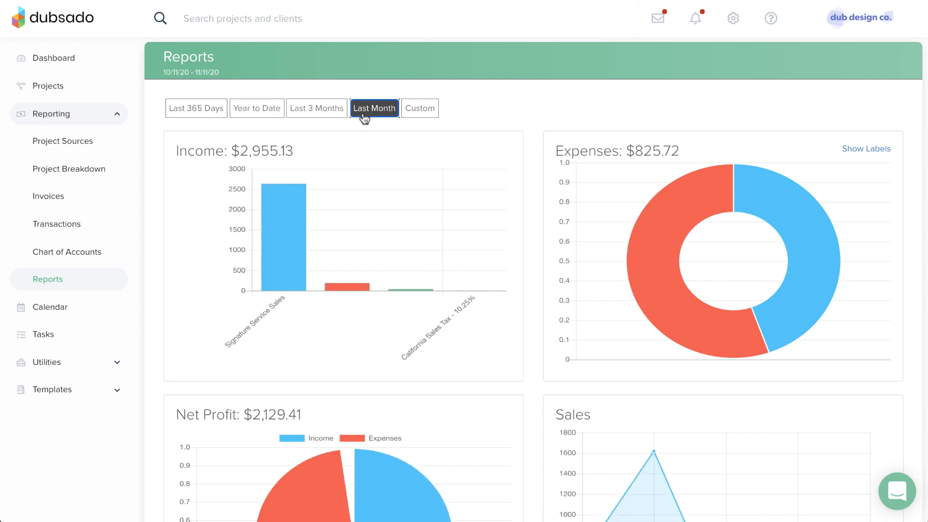